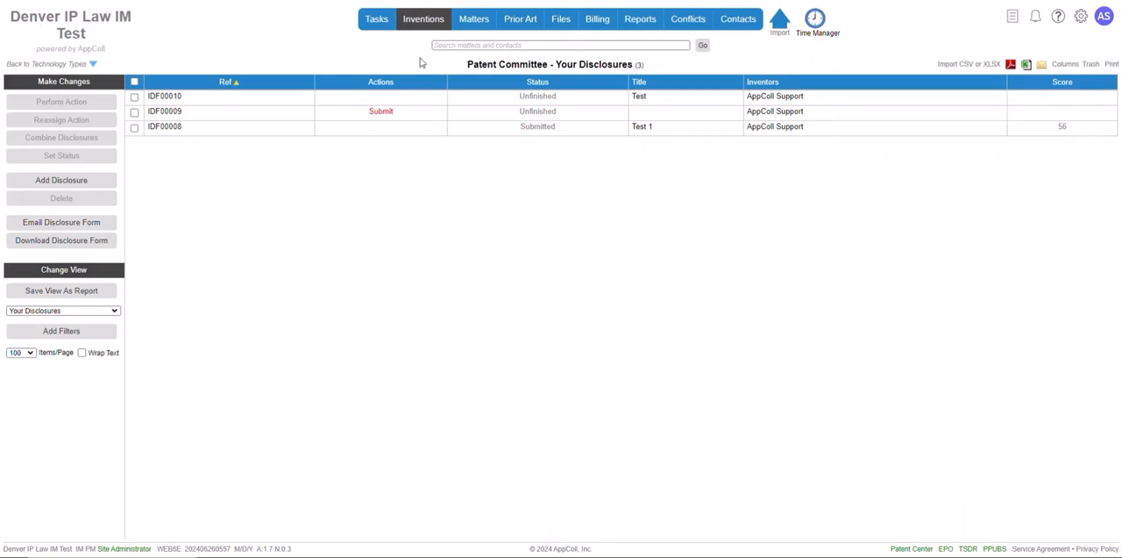
Create a keyword type named "Test Keyword" with the description "This is a description"
mouse_move(419, 24)
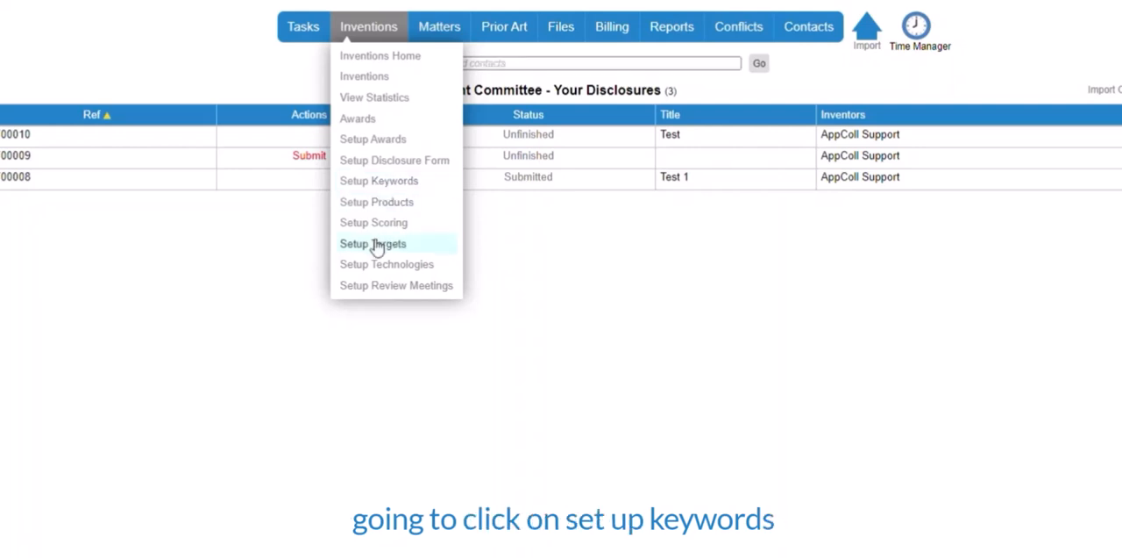
click(381, 182)
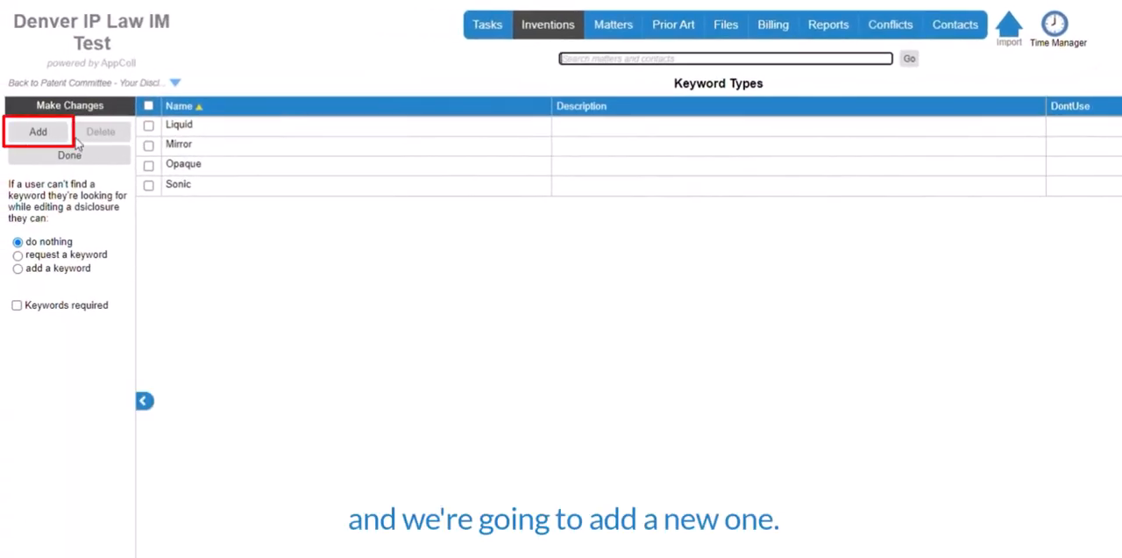
click(45, 138)
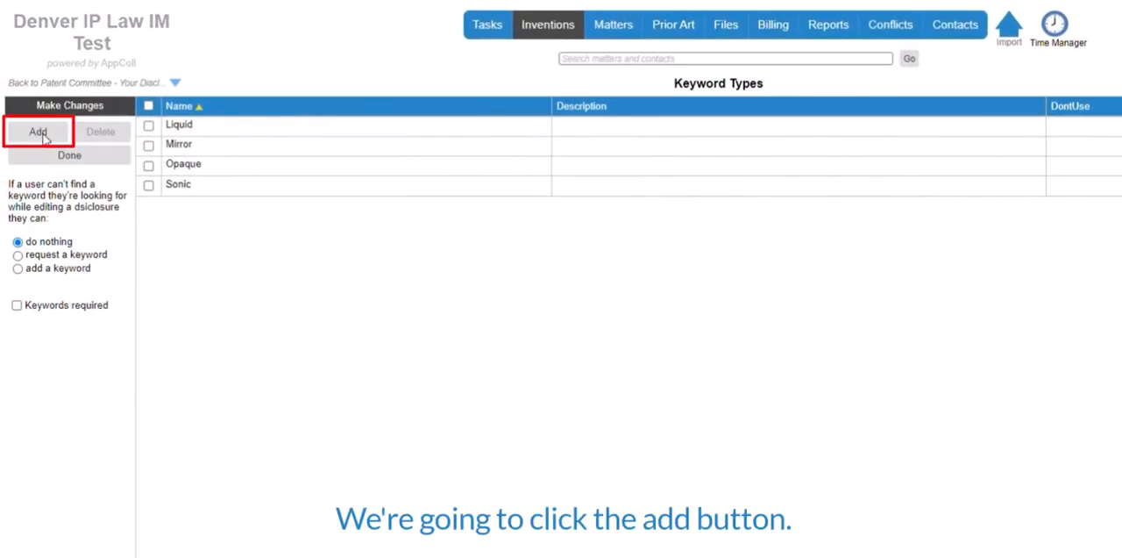
click(374, 158)
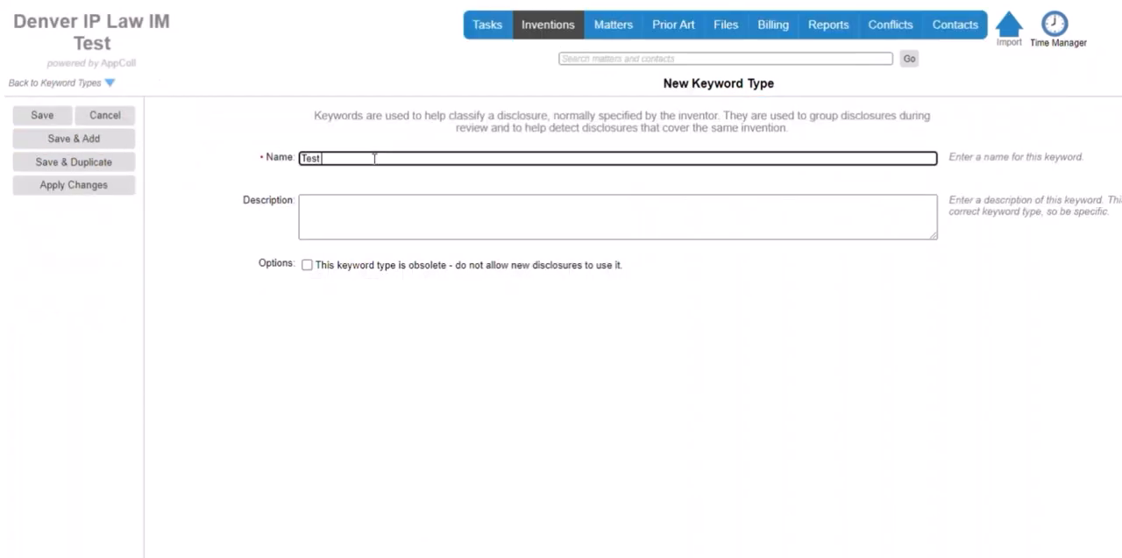
text(Test Keyword)
click(362, 214)
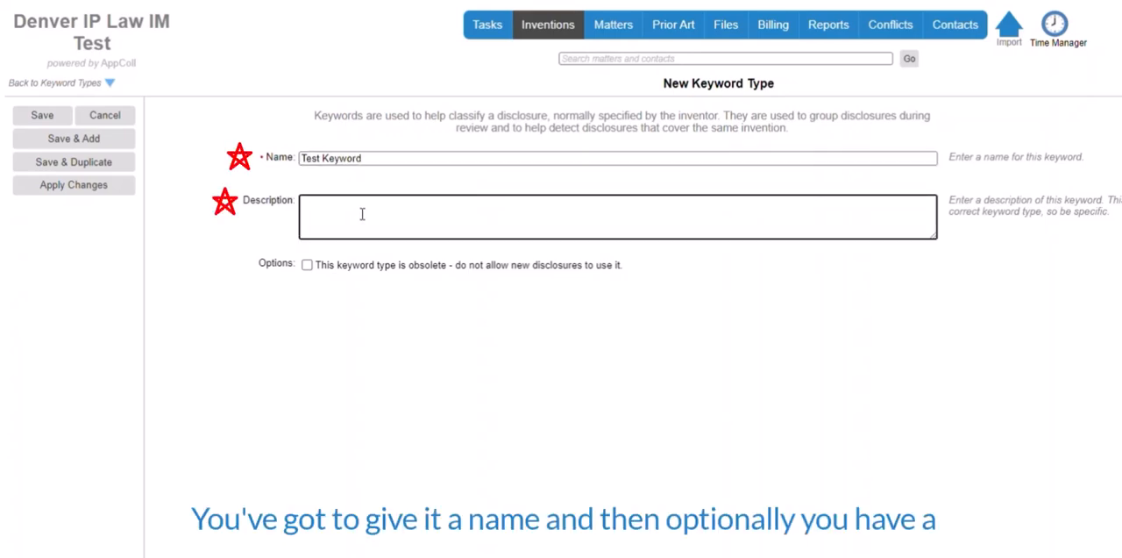
text(This is a description)
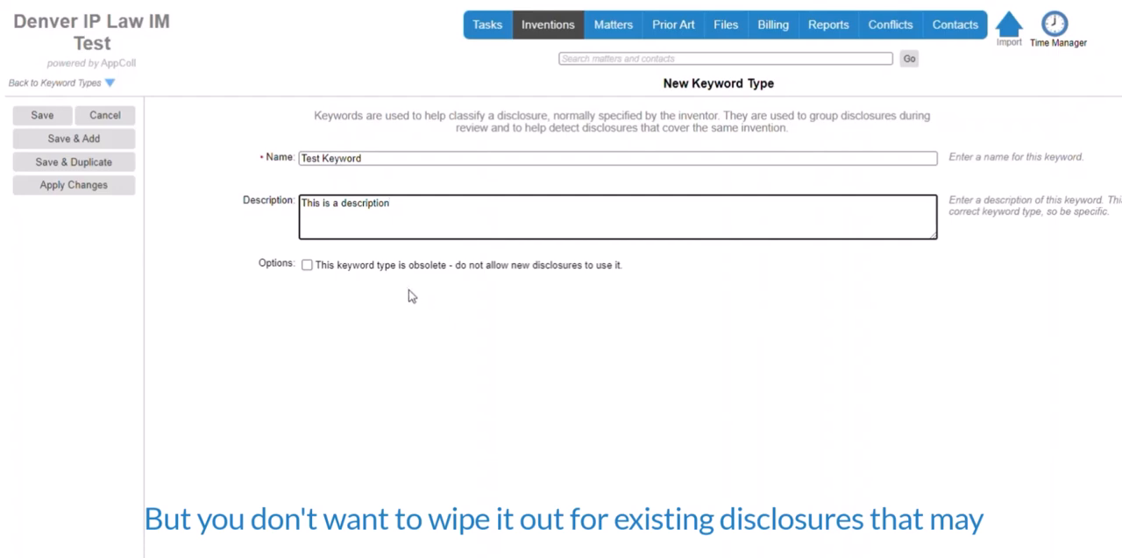
Try the obsolete option on the new keyword type, clear it again, and save the keyword type
click(307, 265)
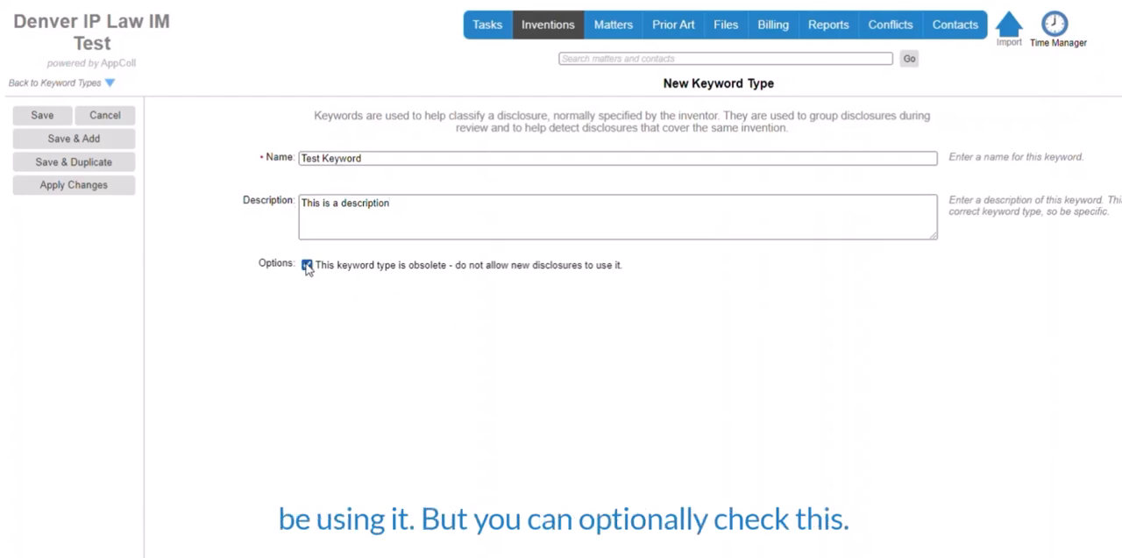
click(307, 265)
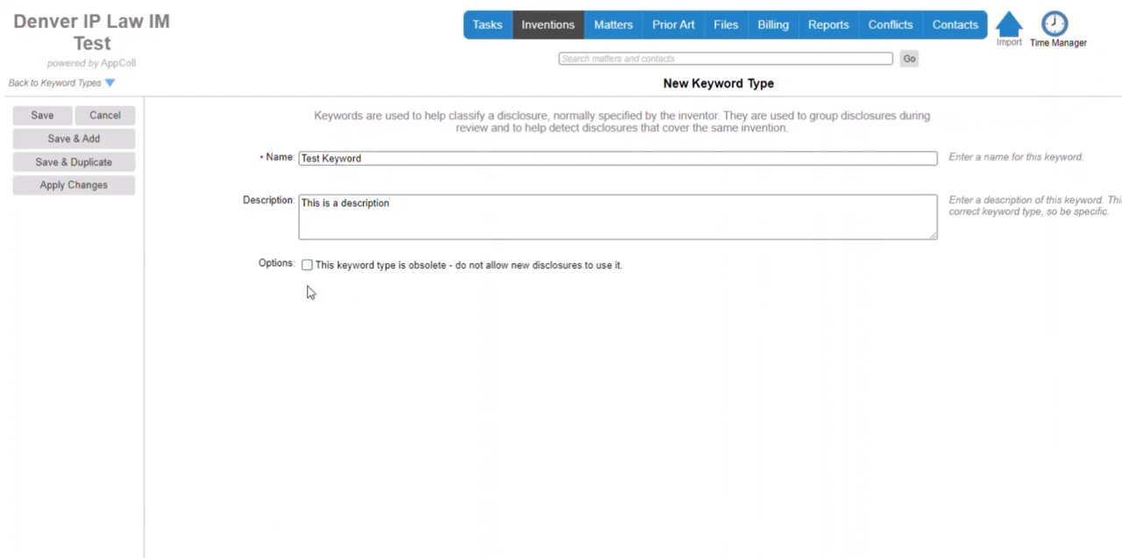
click(36, 117)
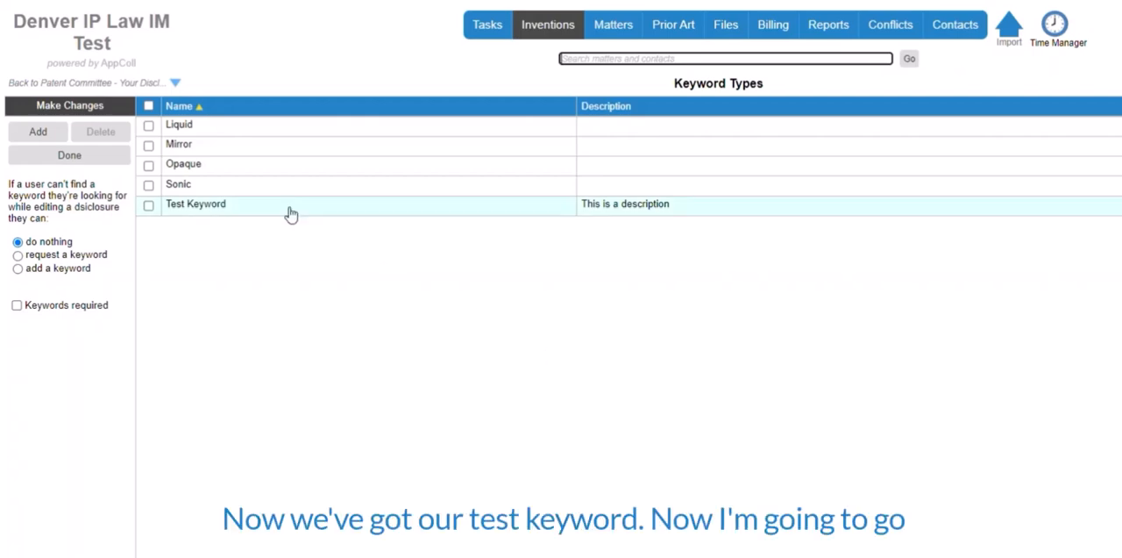
Start a new invention disclosure and assign the keyword "Test Keyword" to it
mouse_move(547, 36)
click(550, 70)
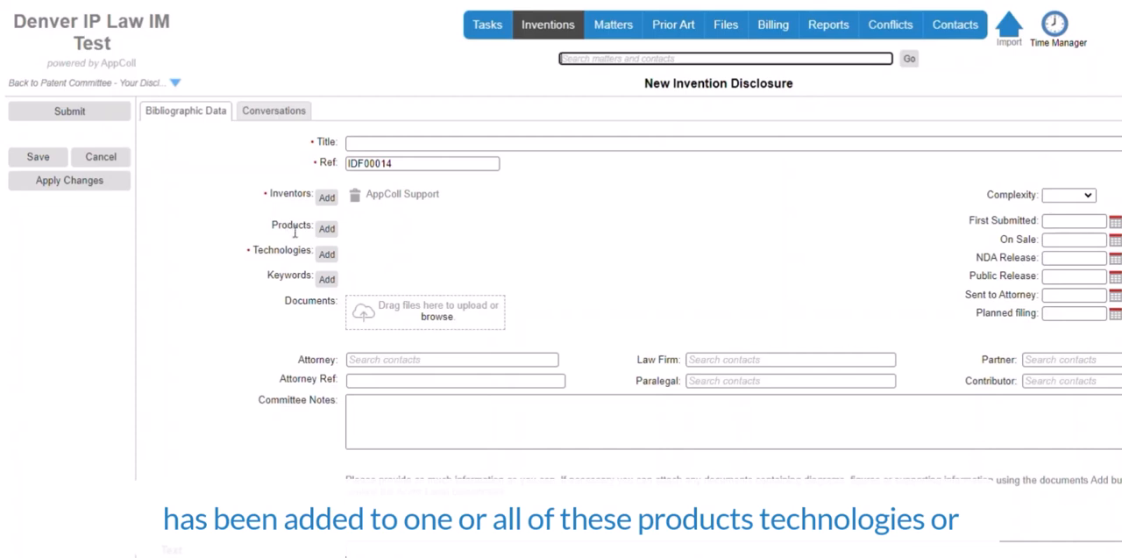
click(325, 279)
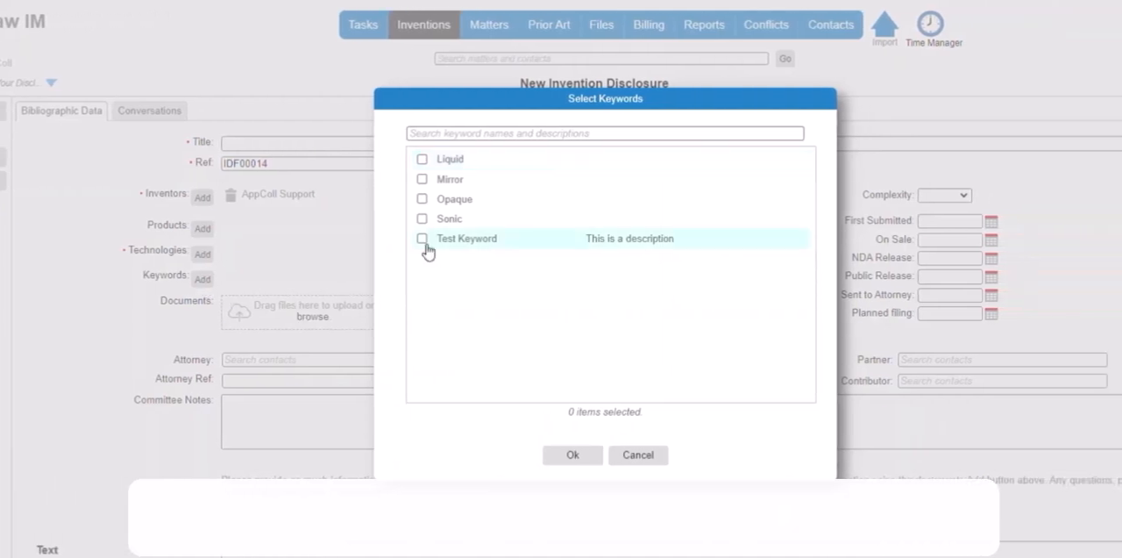
click(422, 238)
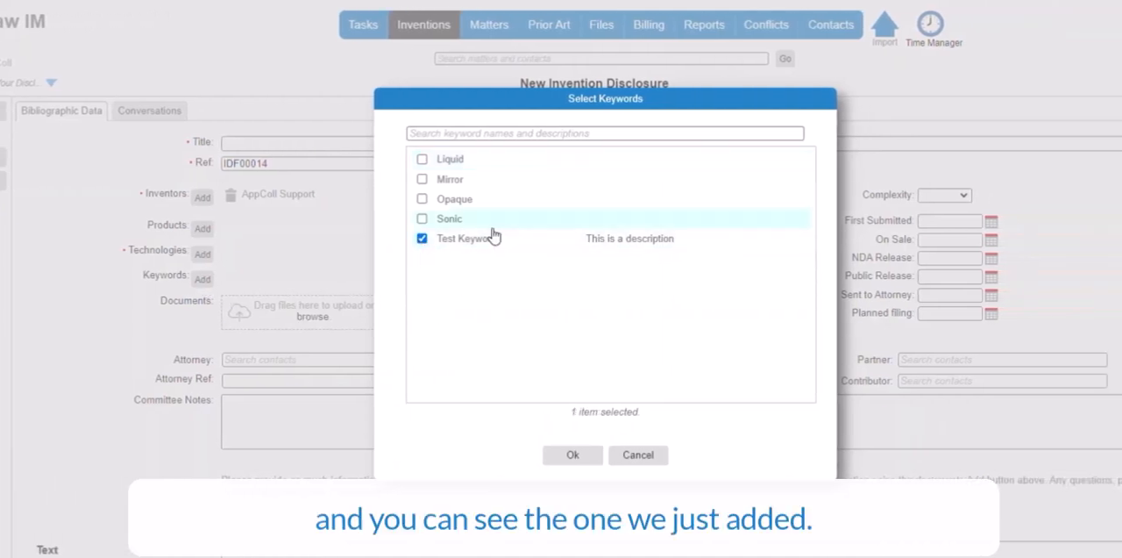
click(586, 454)
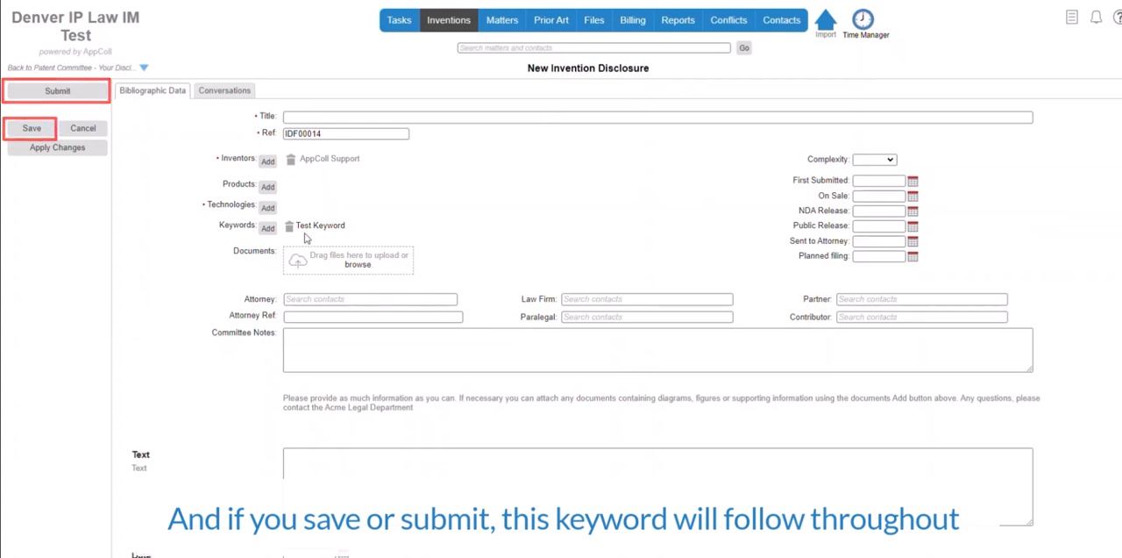
mouse_move(362, 229)
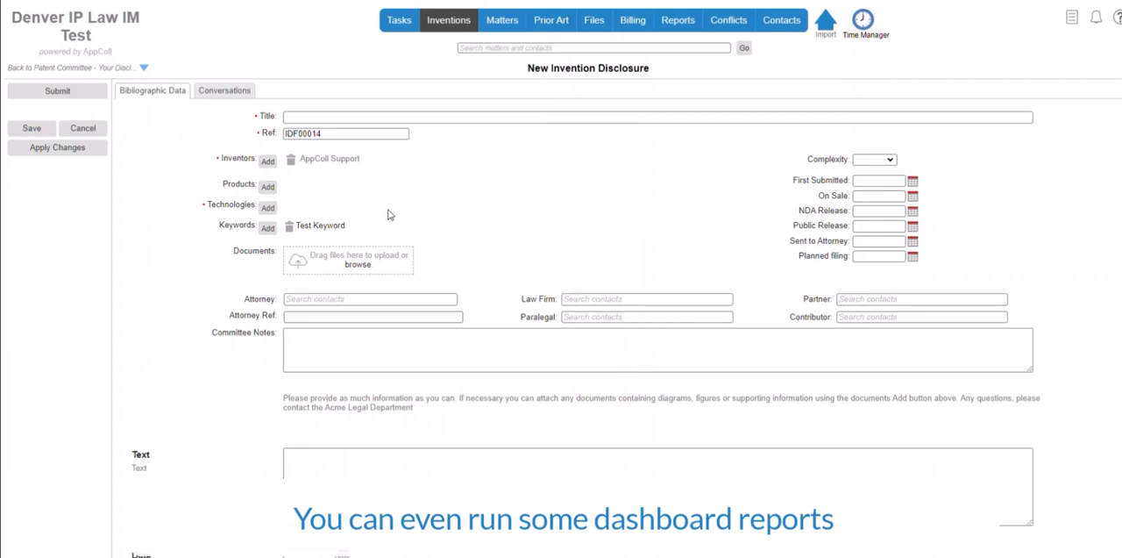
mouse_move(671, 22)
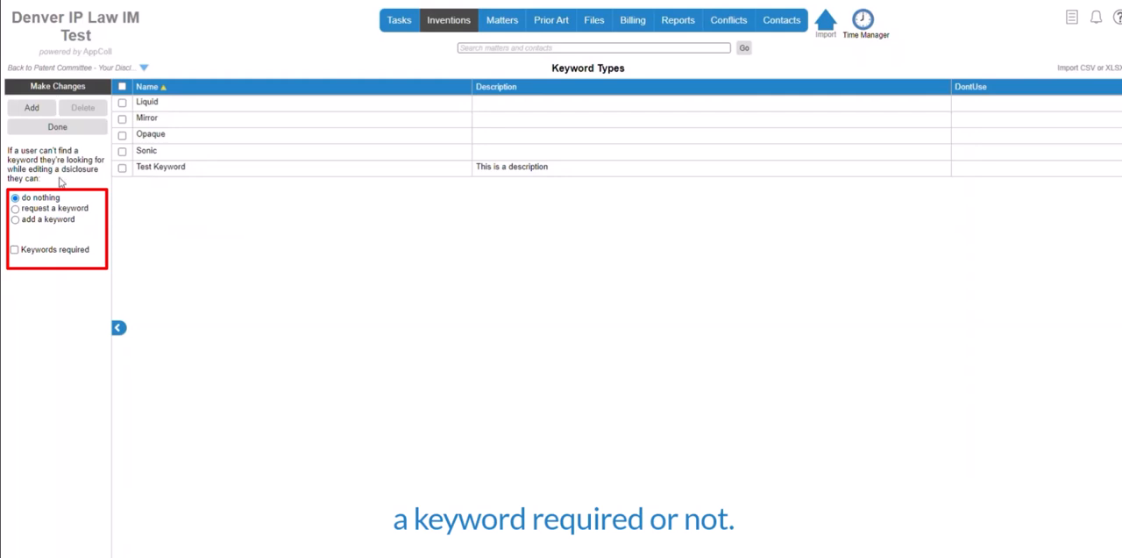
Make keywords required, try the request and add options for missing keywords, and finish the keyword setup with "do nothing" selected
click(14, 249)
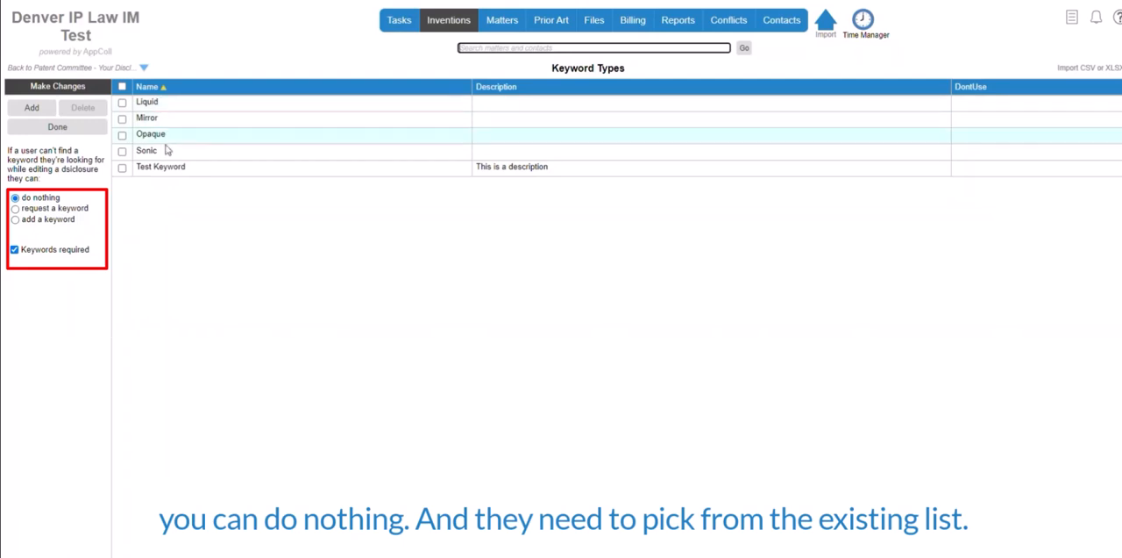
click(15, 210)
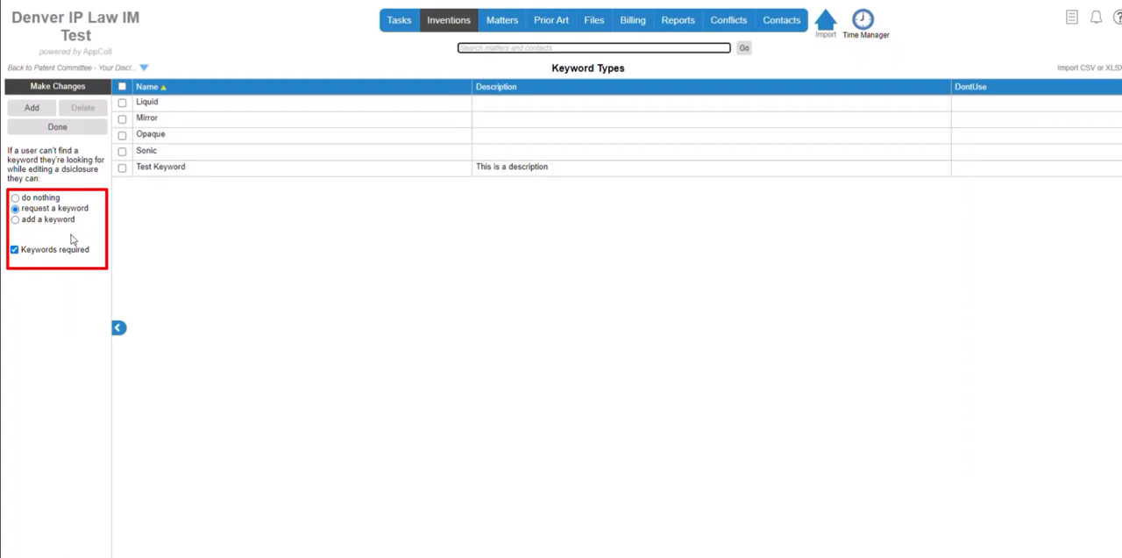
click(16, 220)
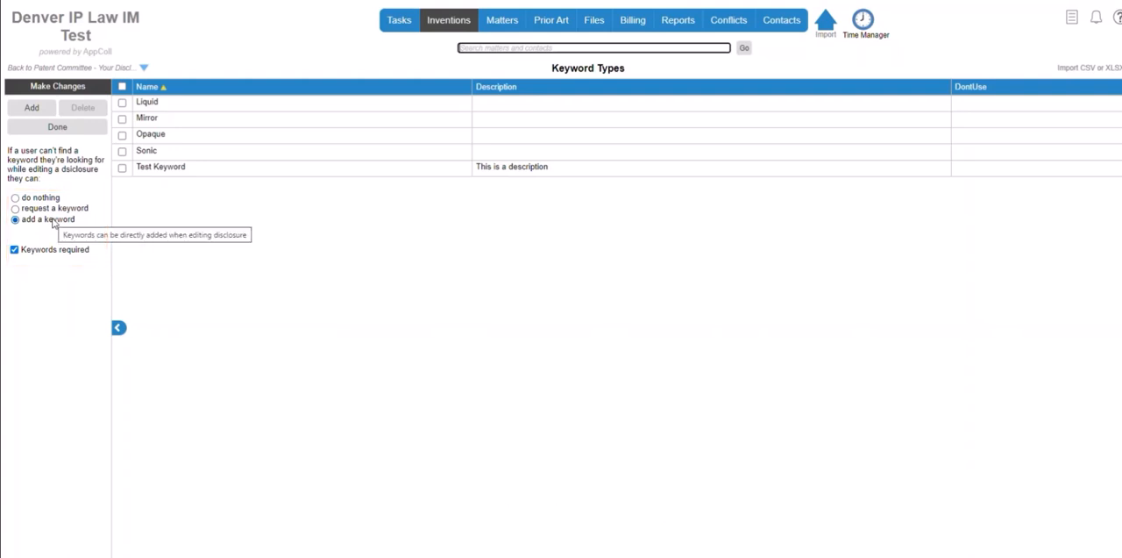
click(35, 197)
mouse_move(447, 21)
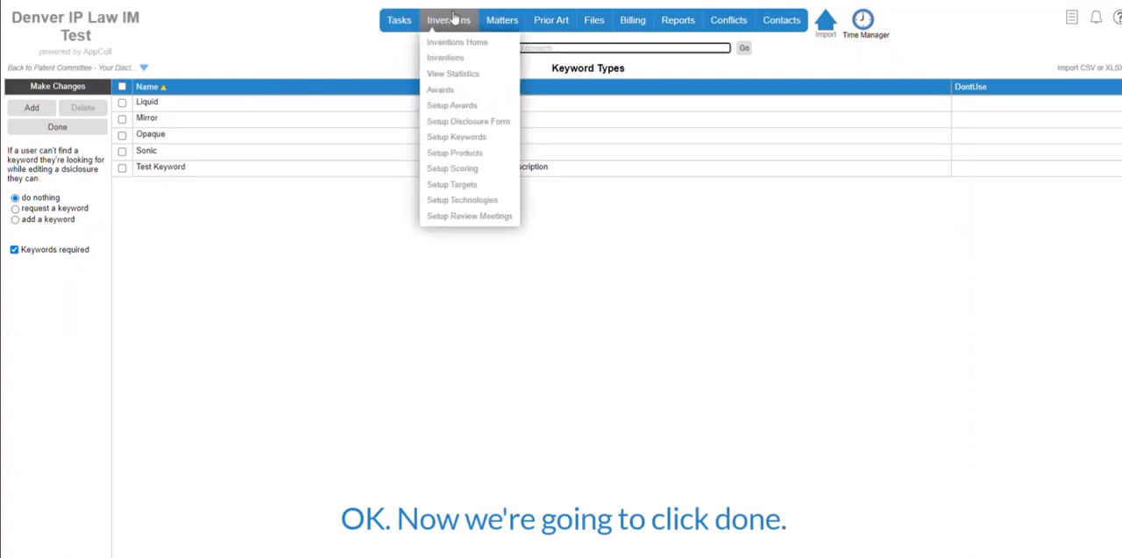
click(55, 131)
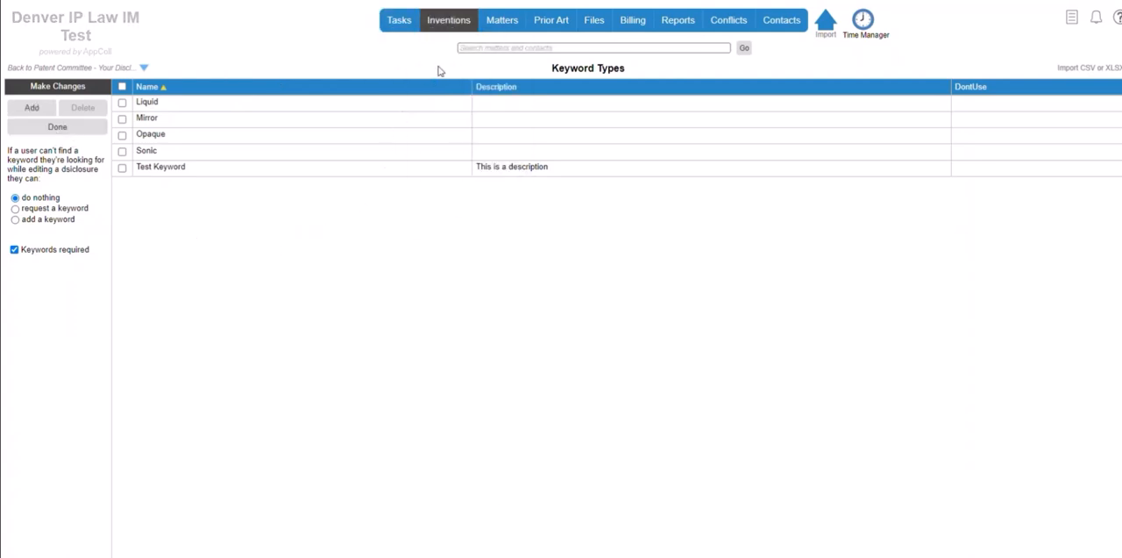
Create a product type named "Test Product" with version 1.0 and the description "Here's a description"
mouse_move(452, 21)
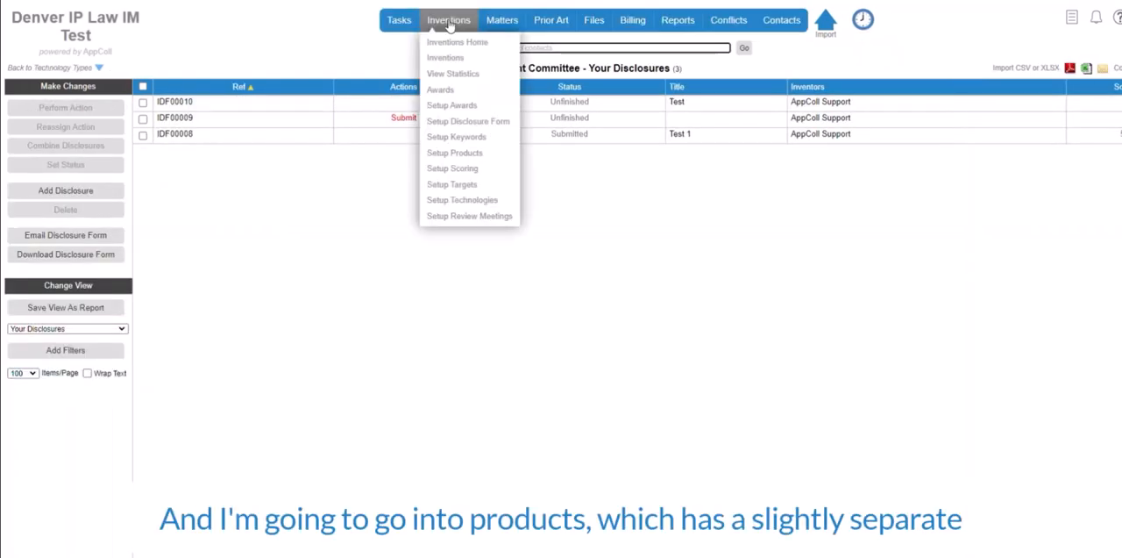
click(462, 156)
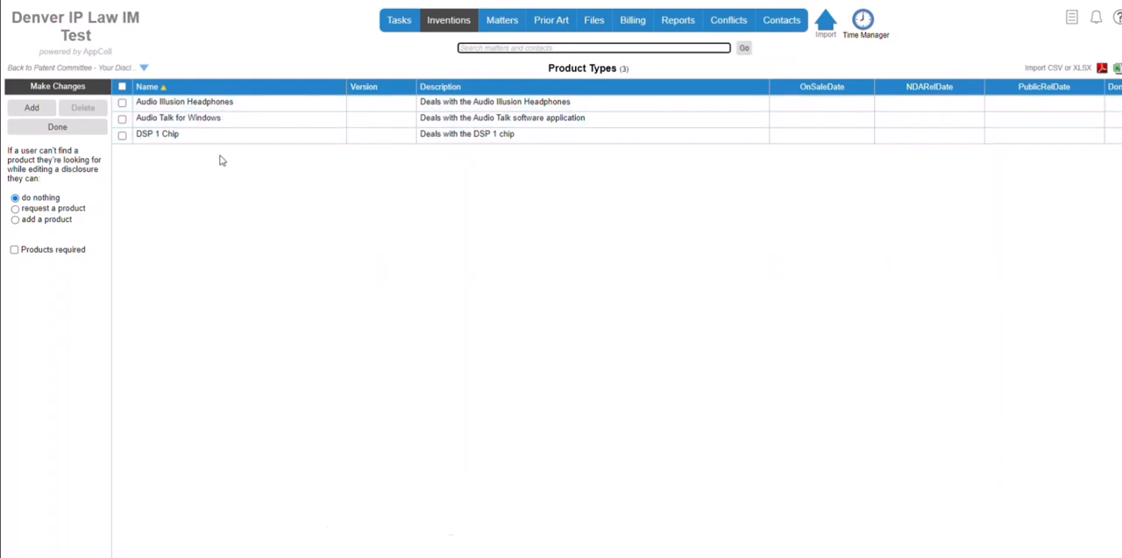
click(27, 111)
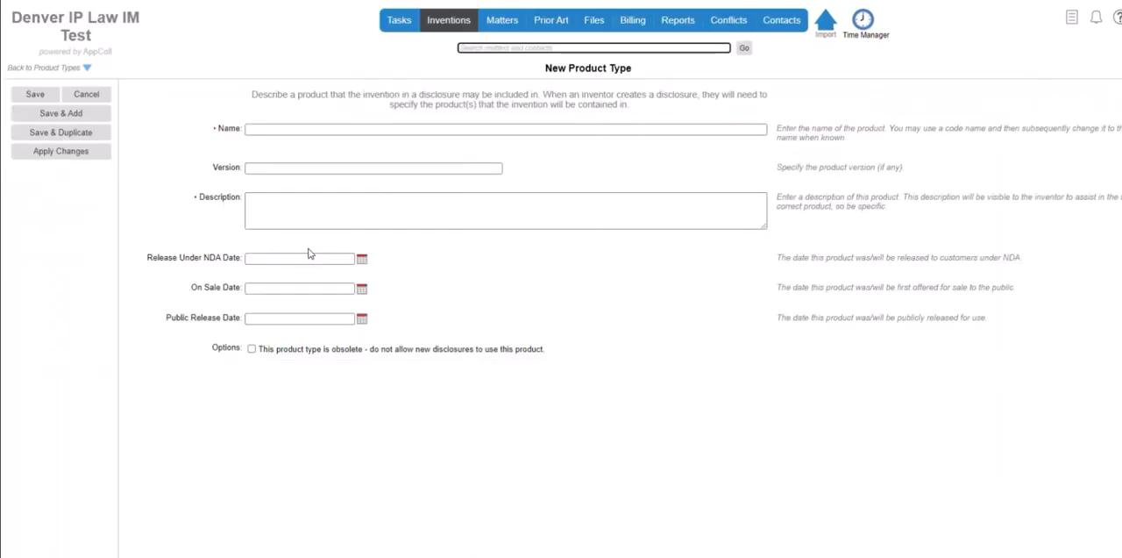
click(306, 128)
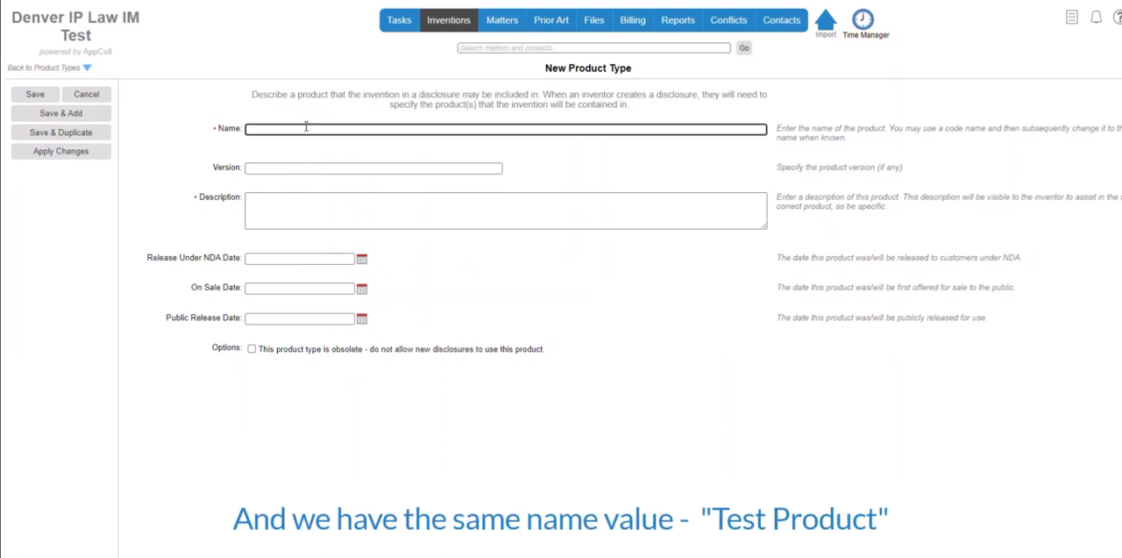
text(Test Product)
click(268, 169)
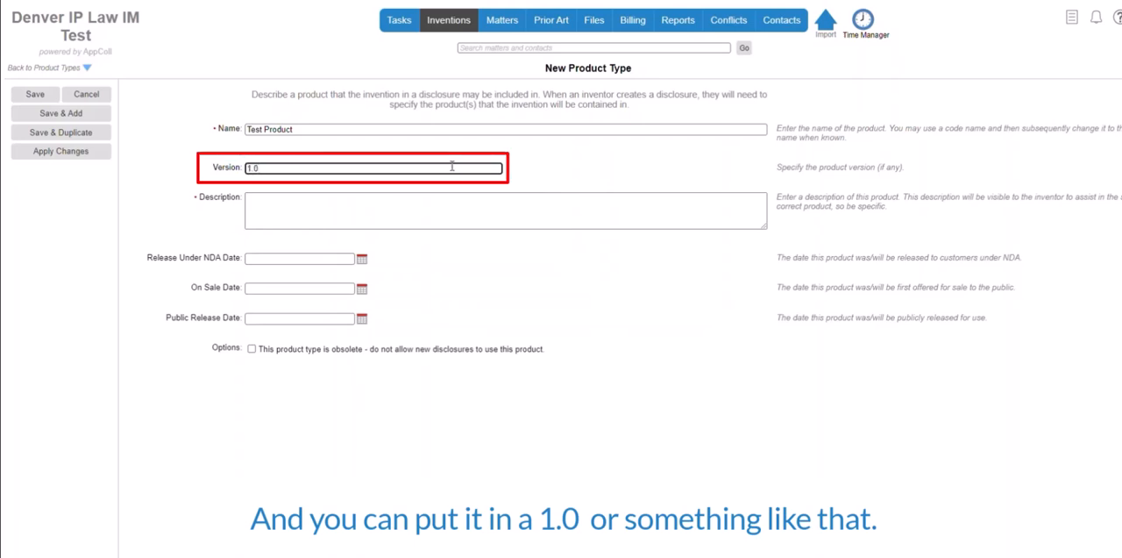
click(317, 201)
text(Here's a description)
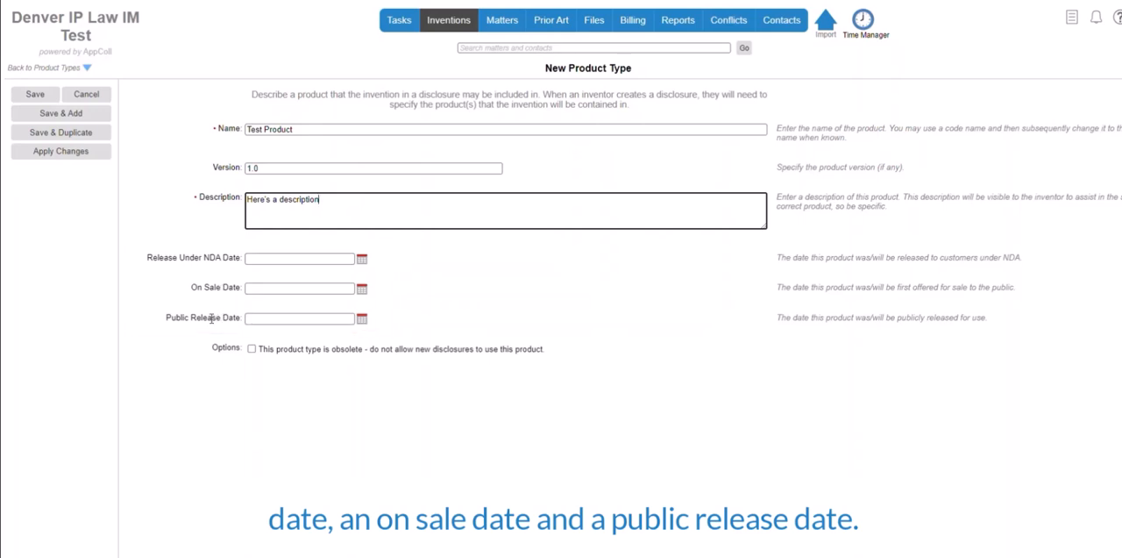
Set the product's Release Under NDA date to 6/26/2024 and On Sale date to 6/24/2024, and save the product type
drag(804, 257, 833, 318)
click(925, 319)
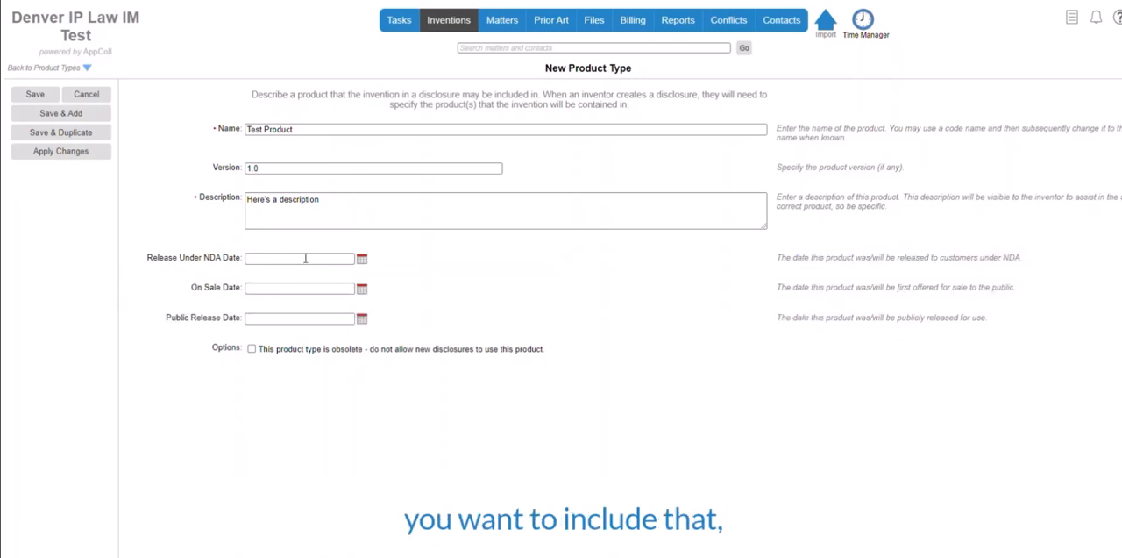
click(362, 259)
click(314, 354)
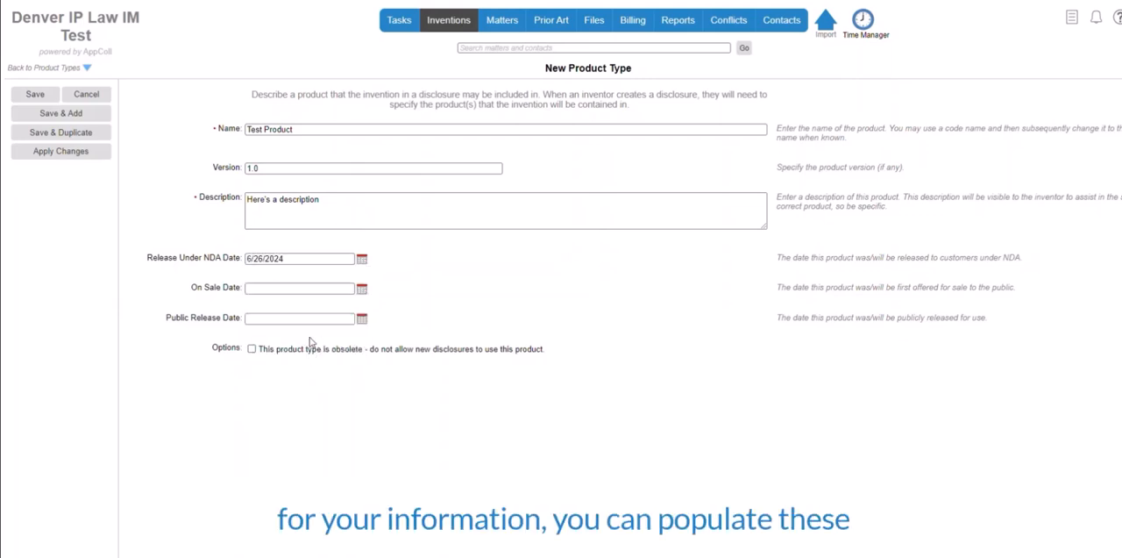
click(361, 289)
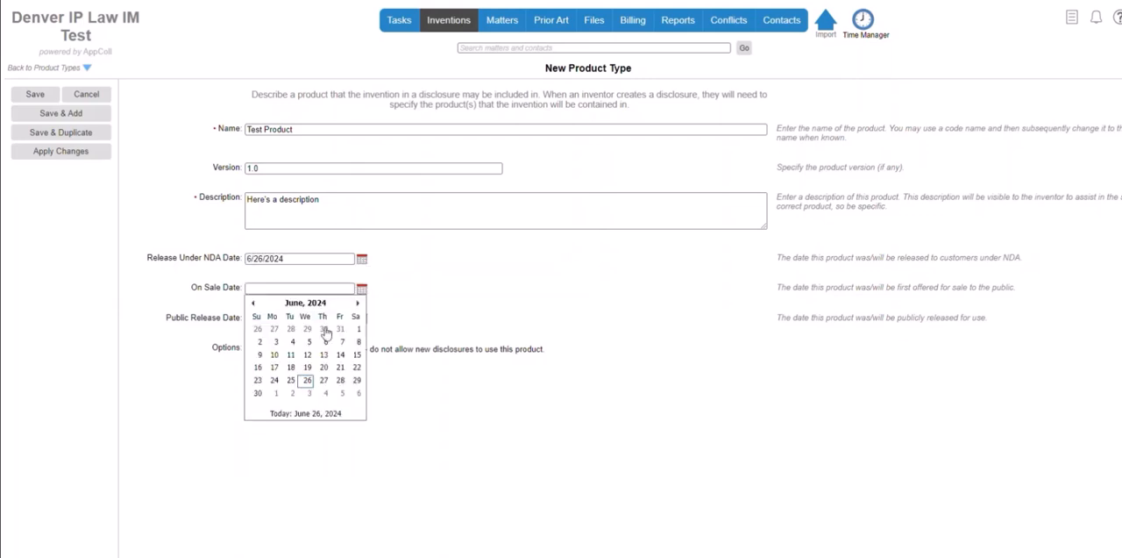
click(274, 381)
click(27, 94)
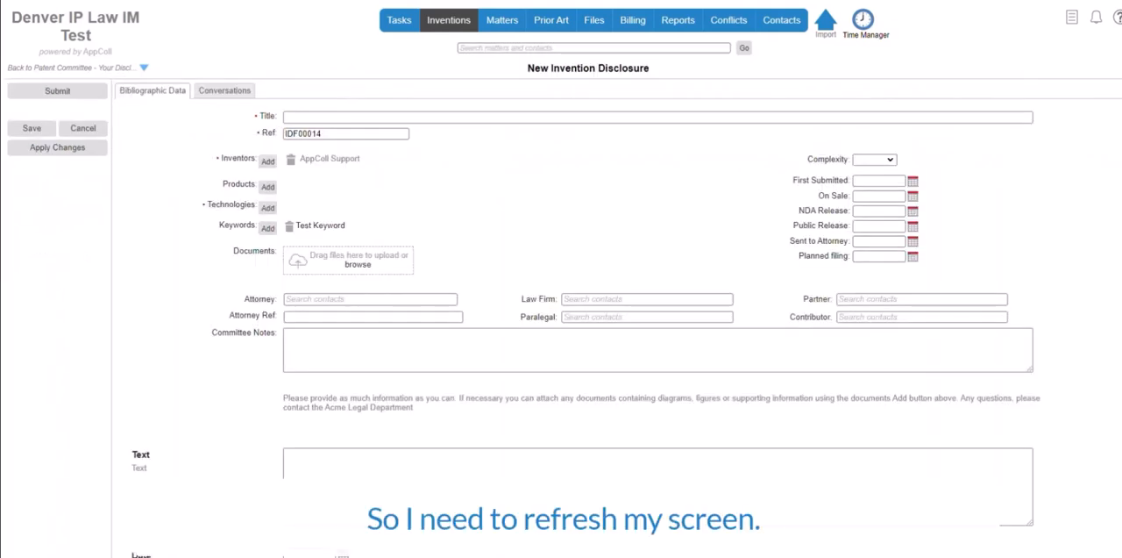
Reload the new invention disclosure and assign the product "Test Product 1.0" to it
key(F5)
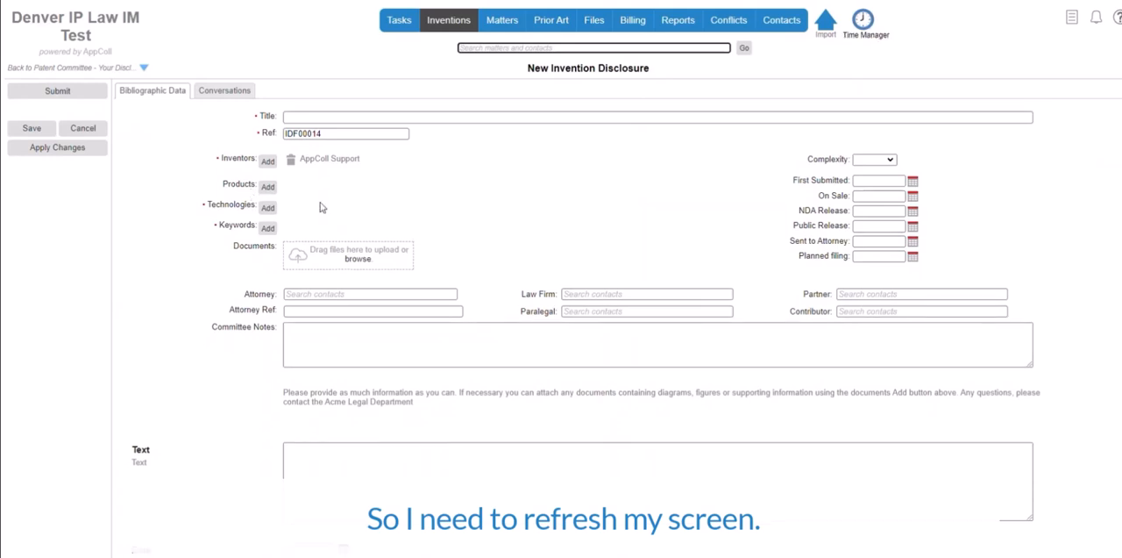
click(268, 188)
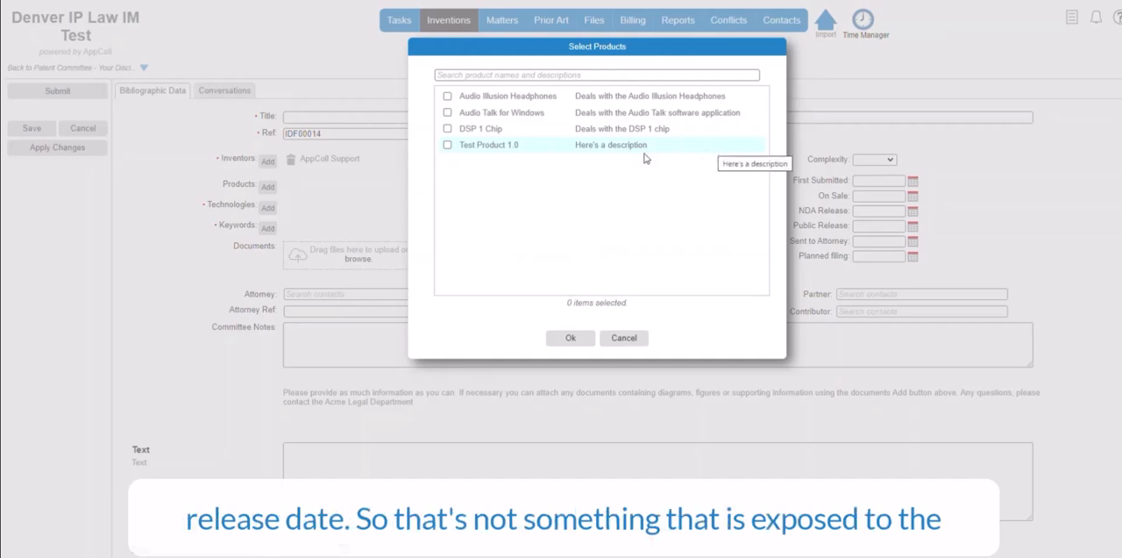
click(598, 147)
click(569, 337)
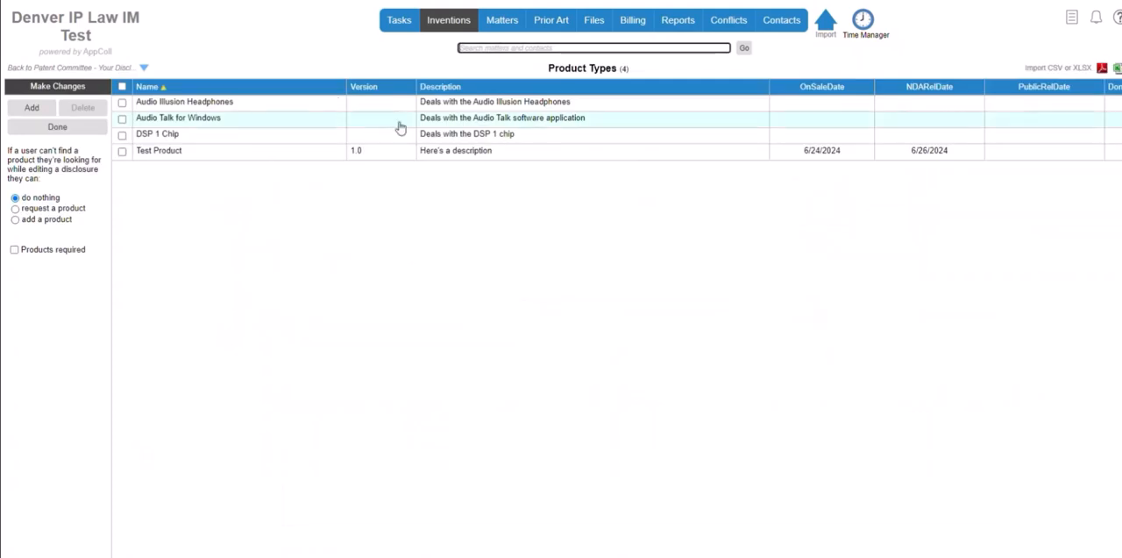
In the technology setup, create a technology type named "Test HW" under the parent Hardware and a top-level type named "Parent"
mouse_move(451, 34)
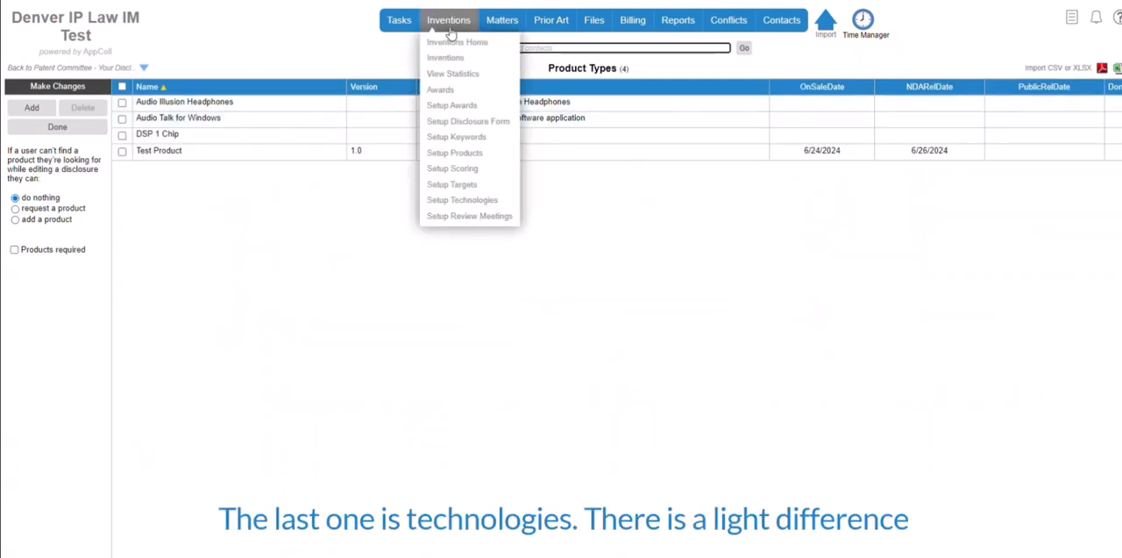
click(462, 200)
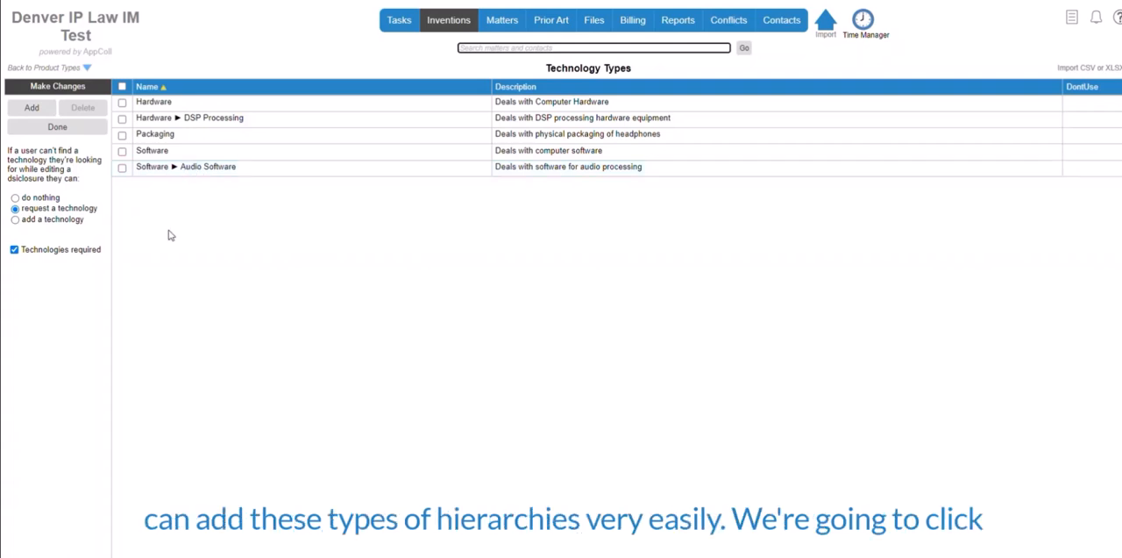
click(30, 108)
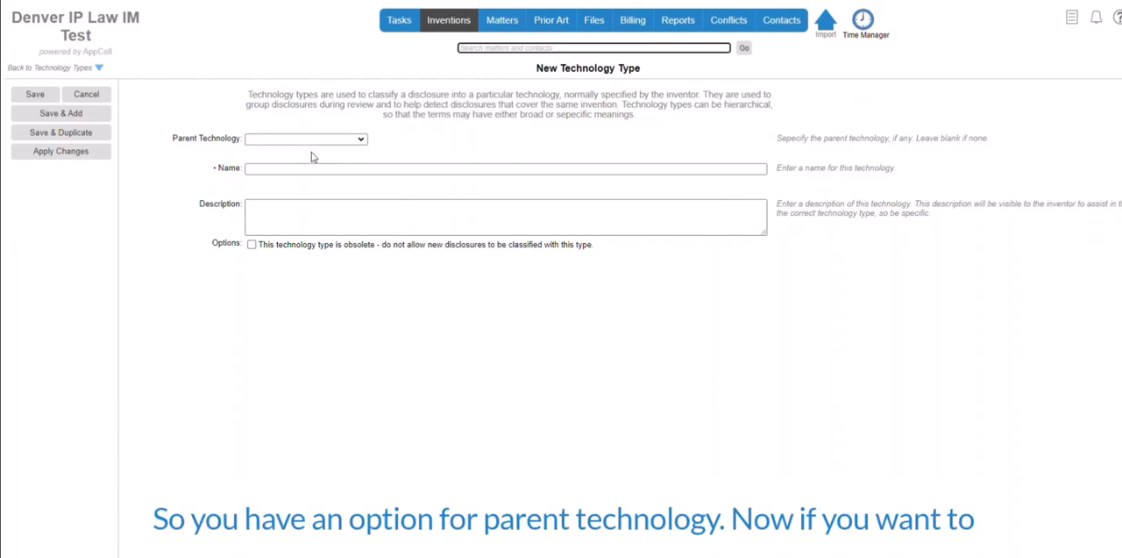
click(316, 143)
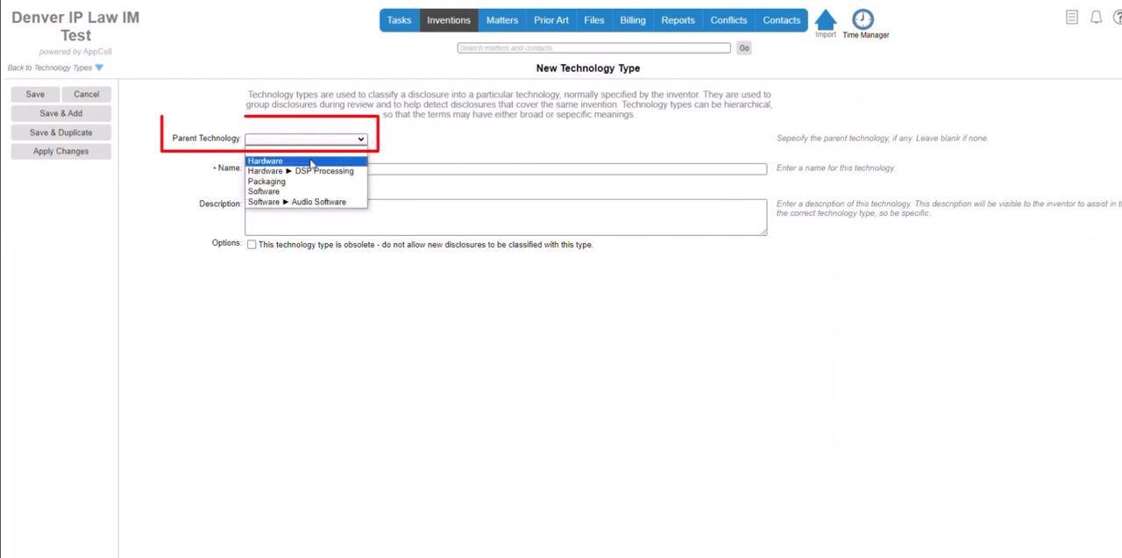
click(310, 162)
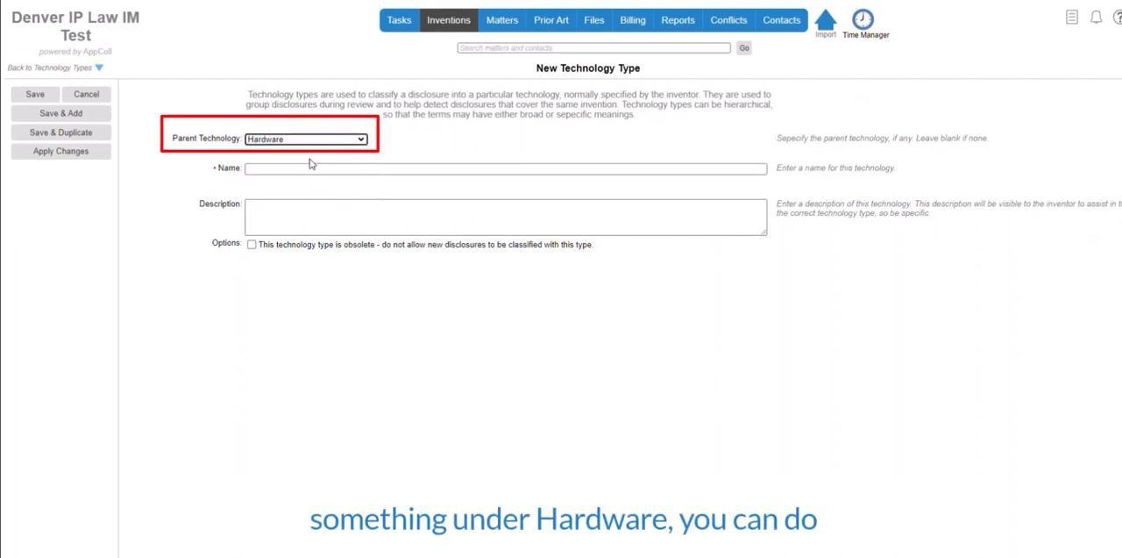
click(297, 166)
text(Te)
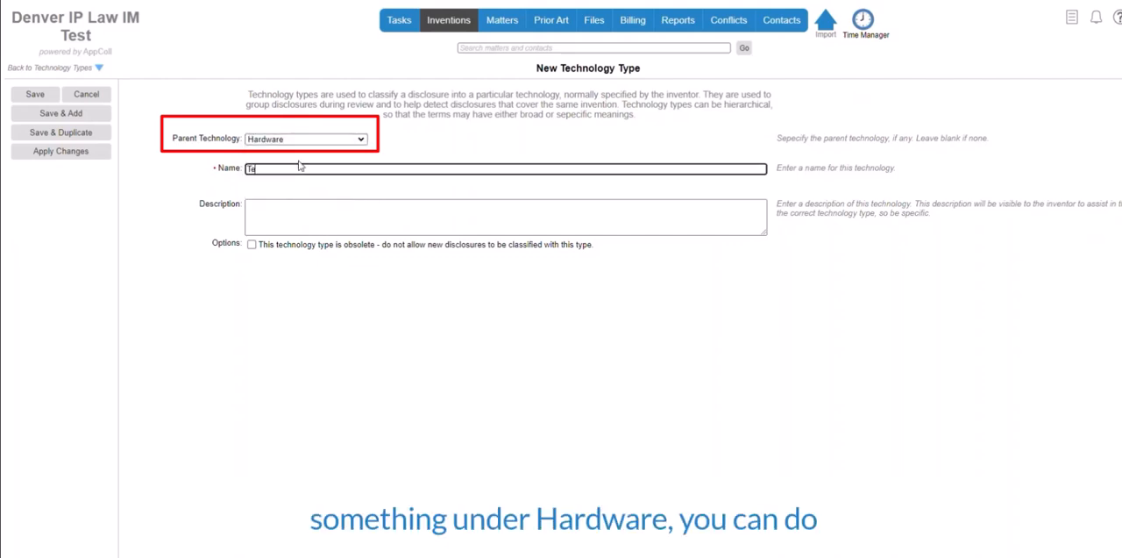
text(st HW)
key(Return)
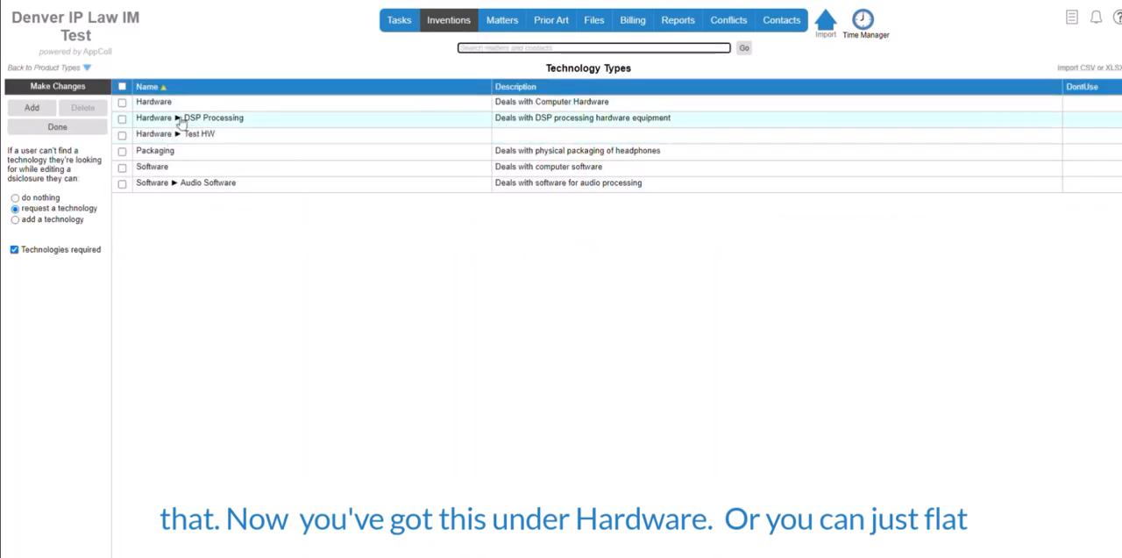
click(33, 109)
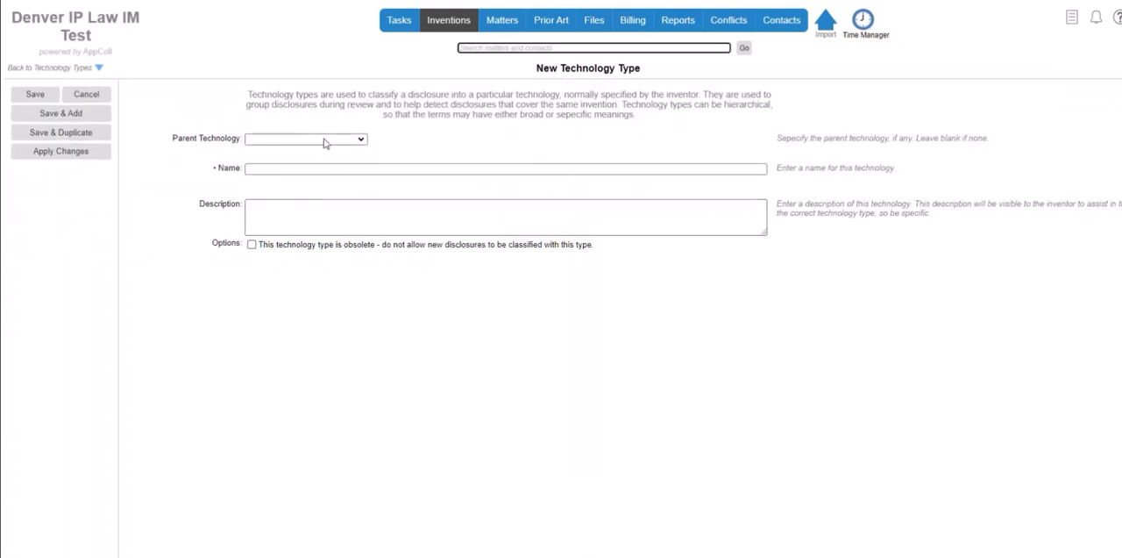
click(318, 167)
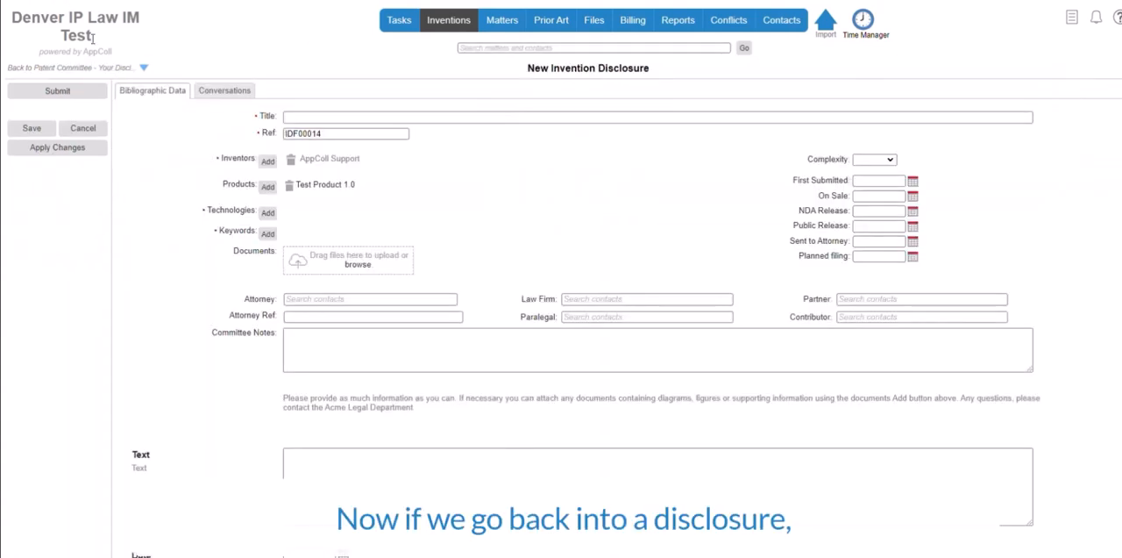
Assign the technologies Hardware/Test HW and Software/Audio Software to the new invention disclosure
click(267, 208)
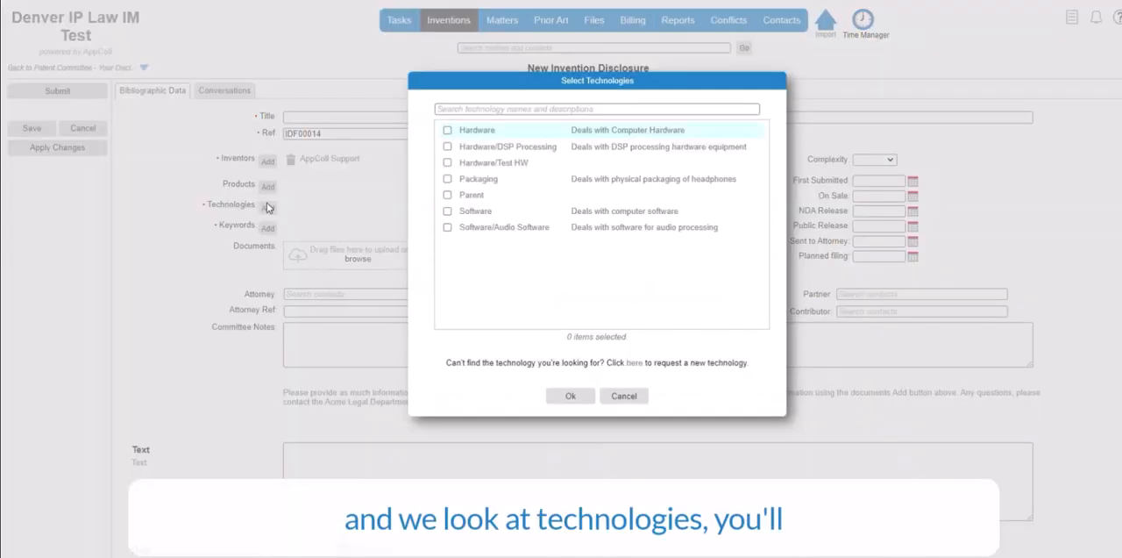
click(492, 167)
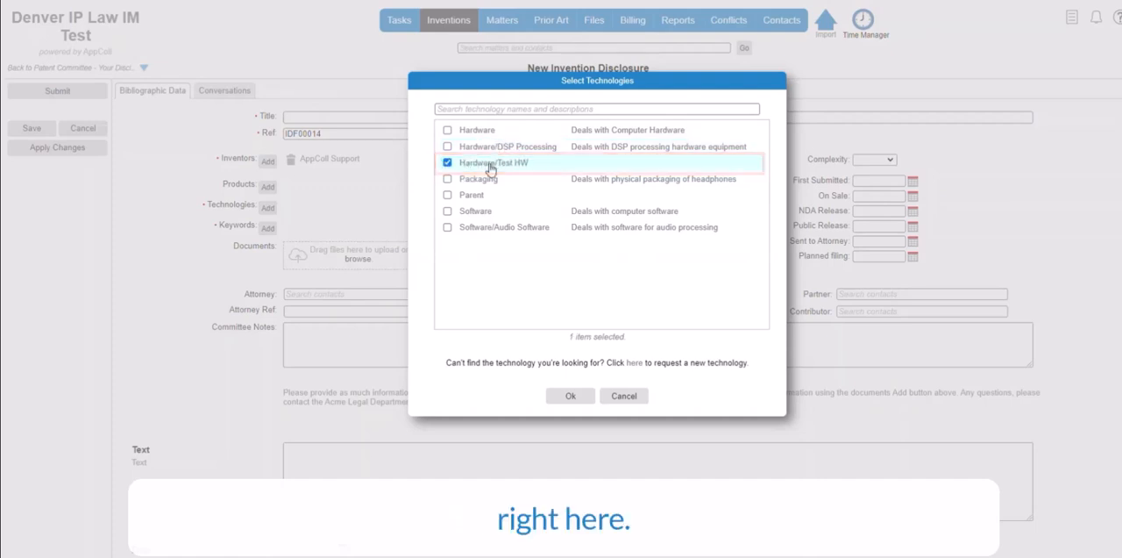
click(482, 228)
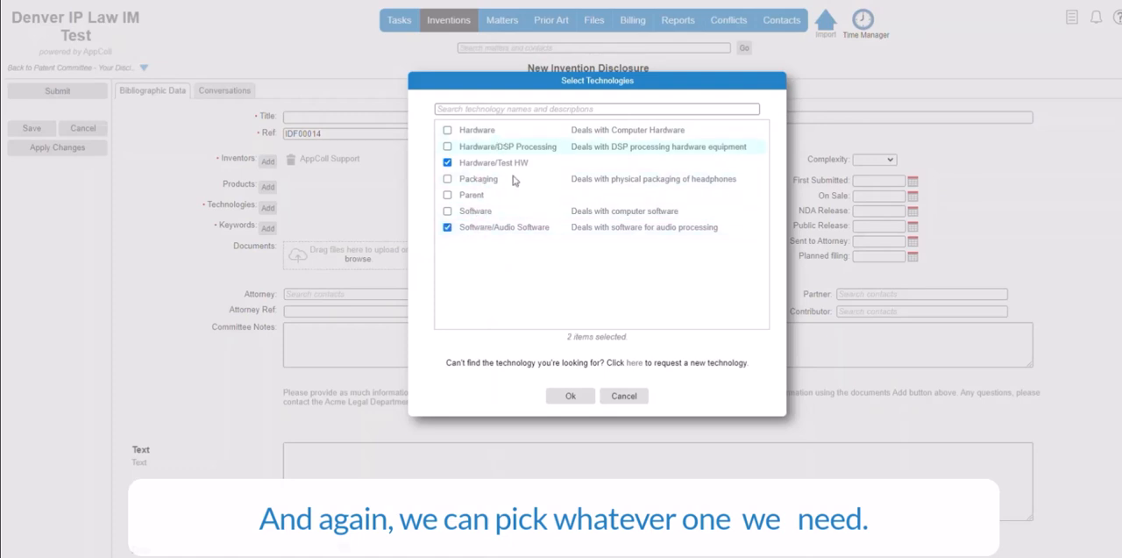
click(571, 396)
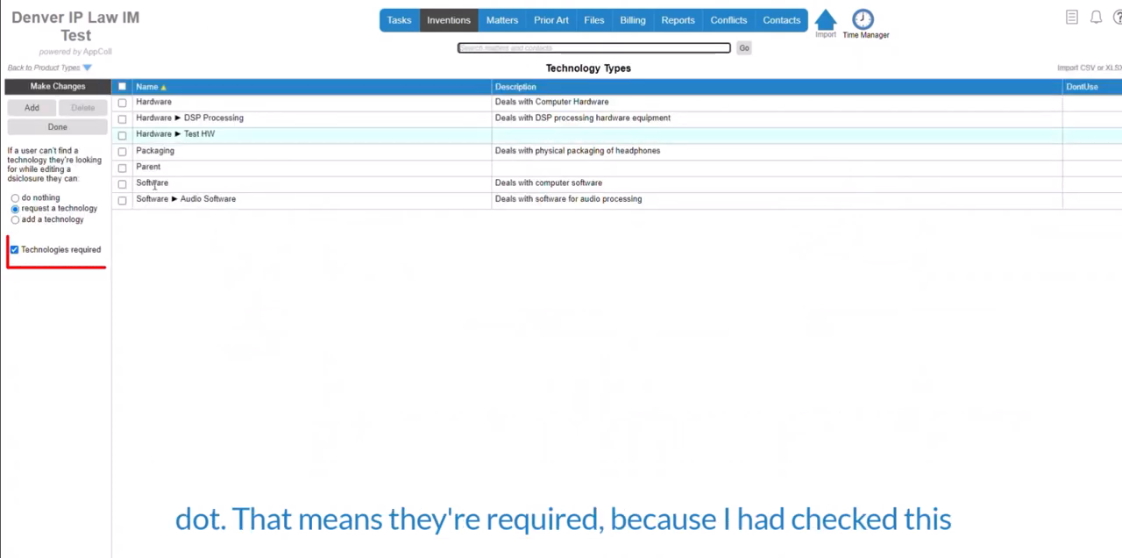
Make technologies optional for disclosures and finish the technology setup
click(14, 250)
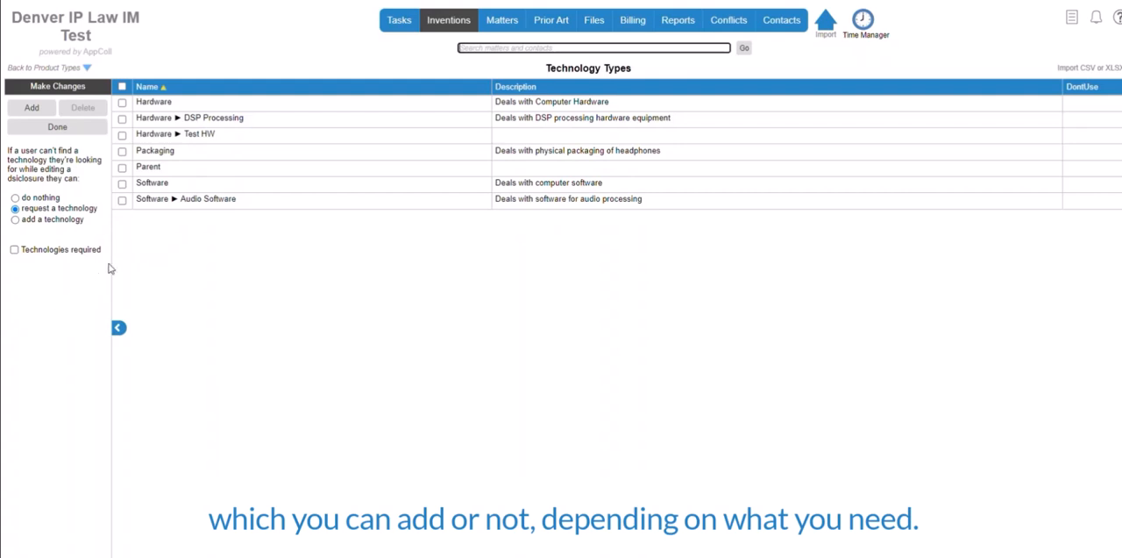
click(65, 136)
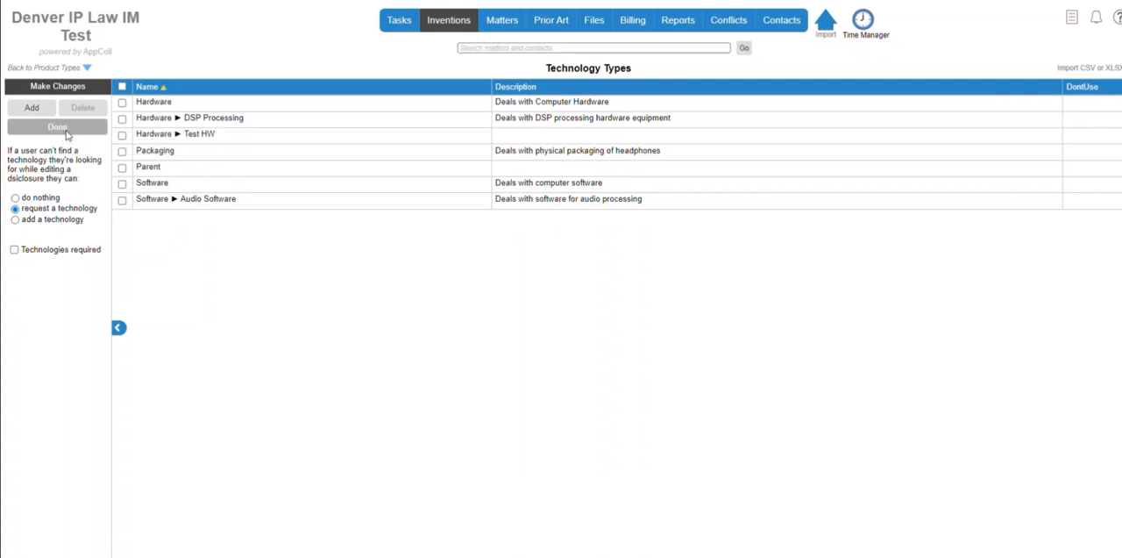